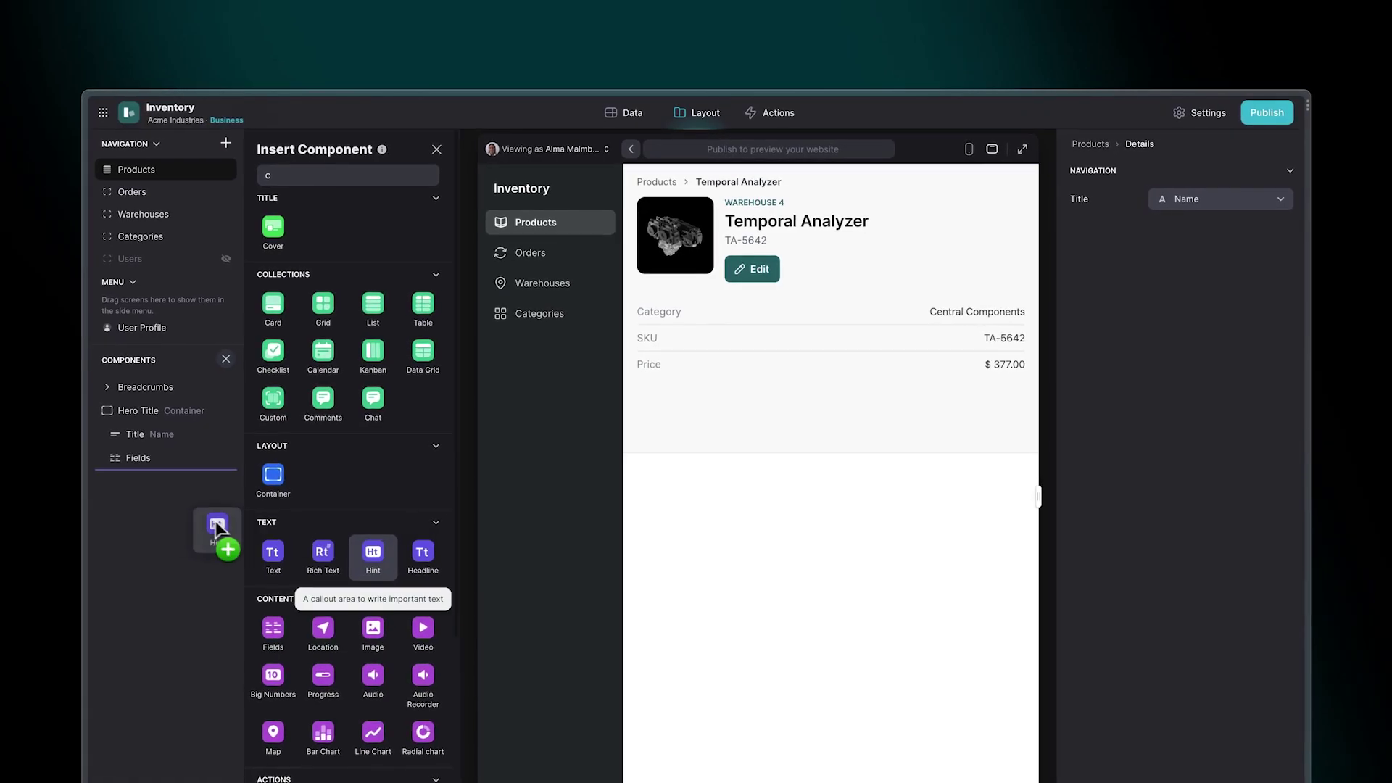
- Add a hint below the product fields that shows the product Description
drag(219, 529, 175, 484)
click(1222, 226)
click(1223, 347)
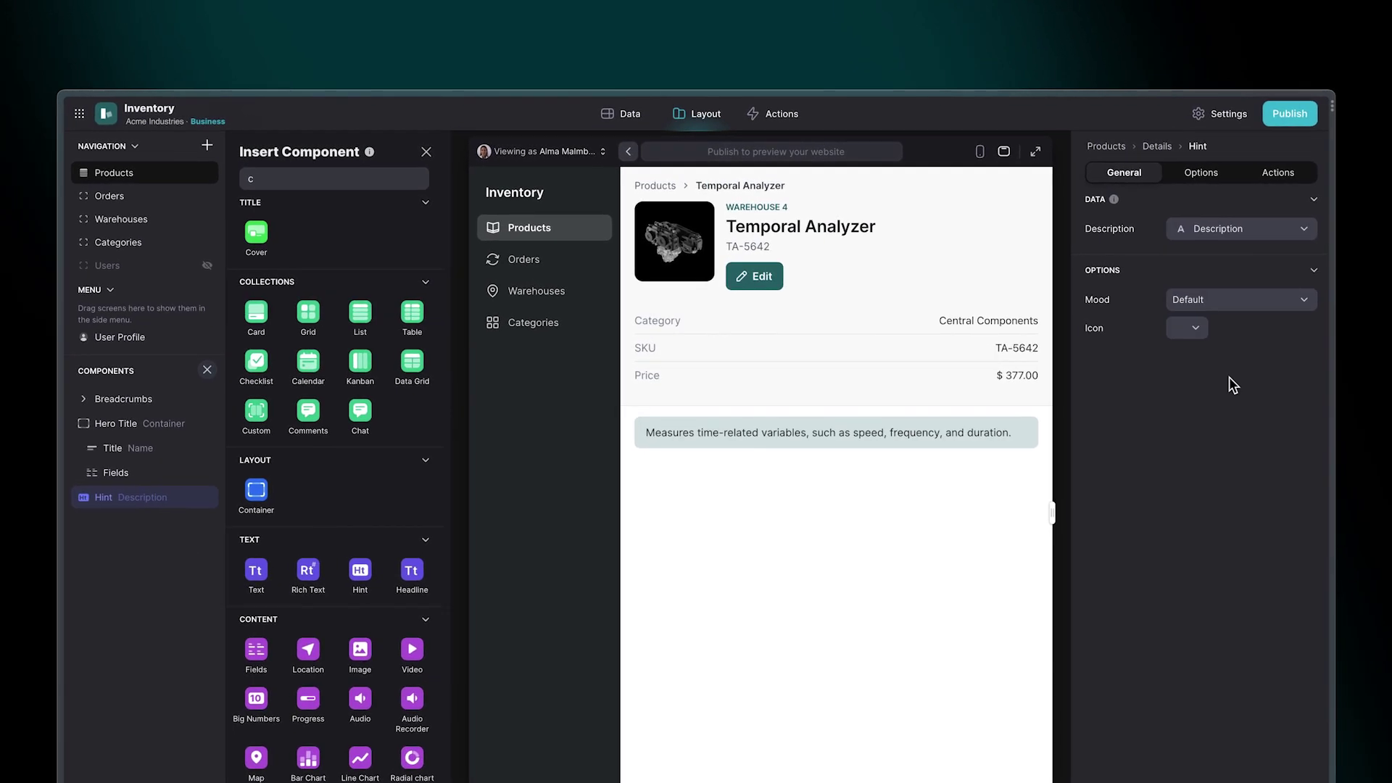
- Add a related-orders list below the hint and make the app private
drag(324, 354, 161, 533)
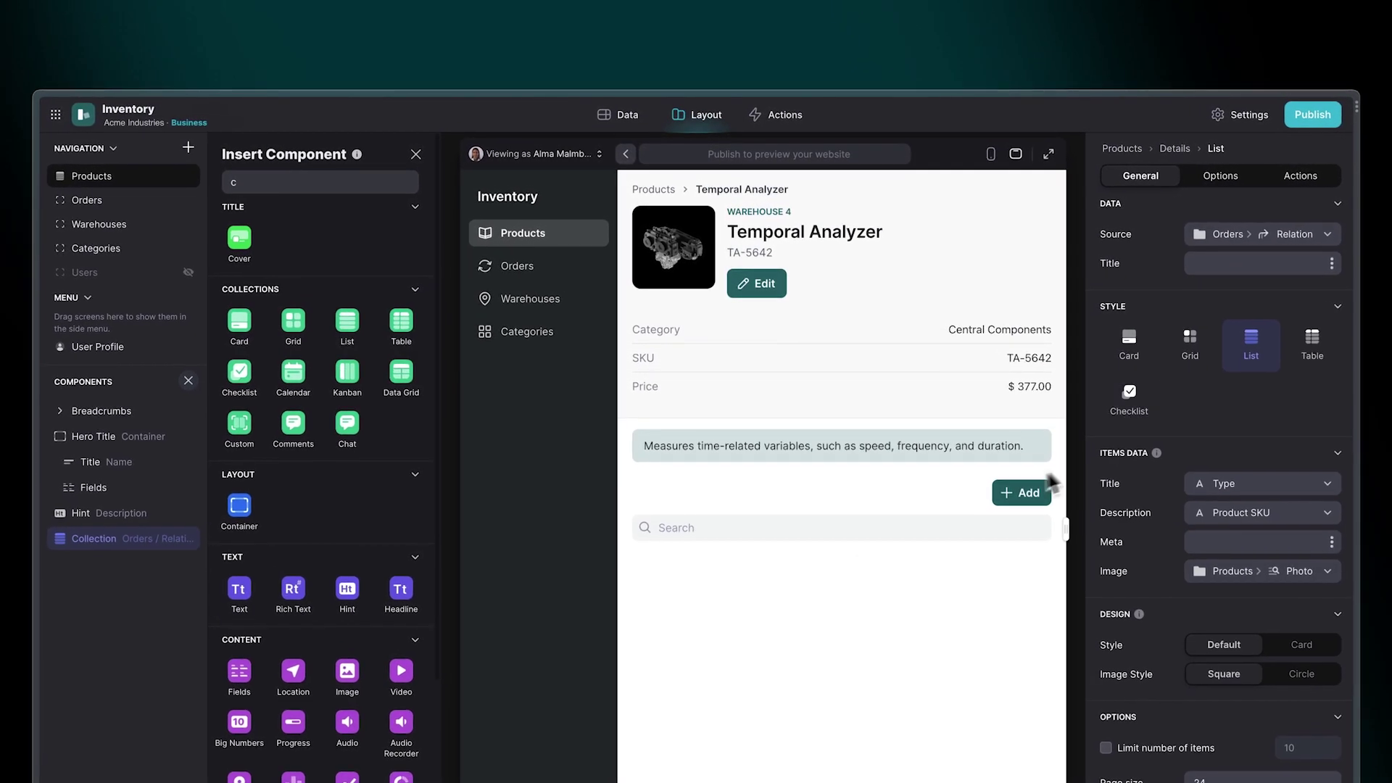
click(1299, 233)
click(1229, 315)
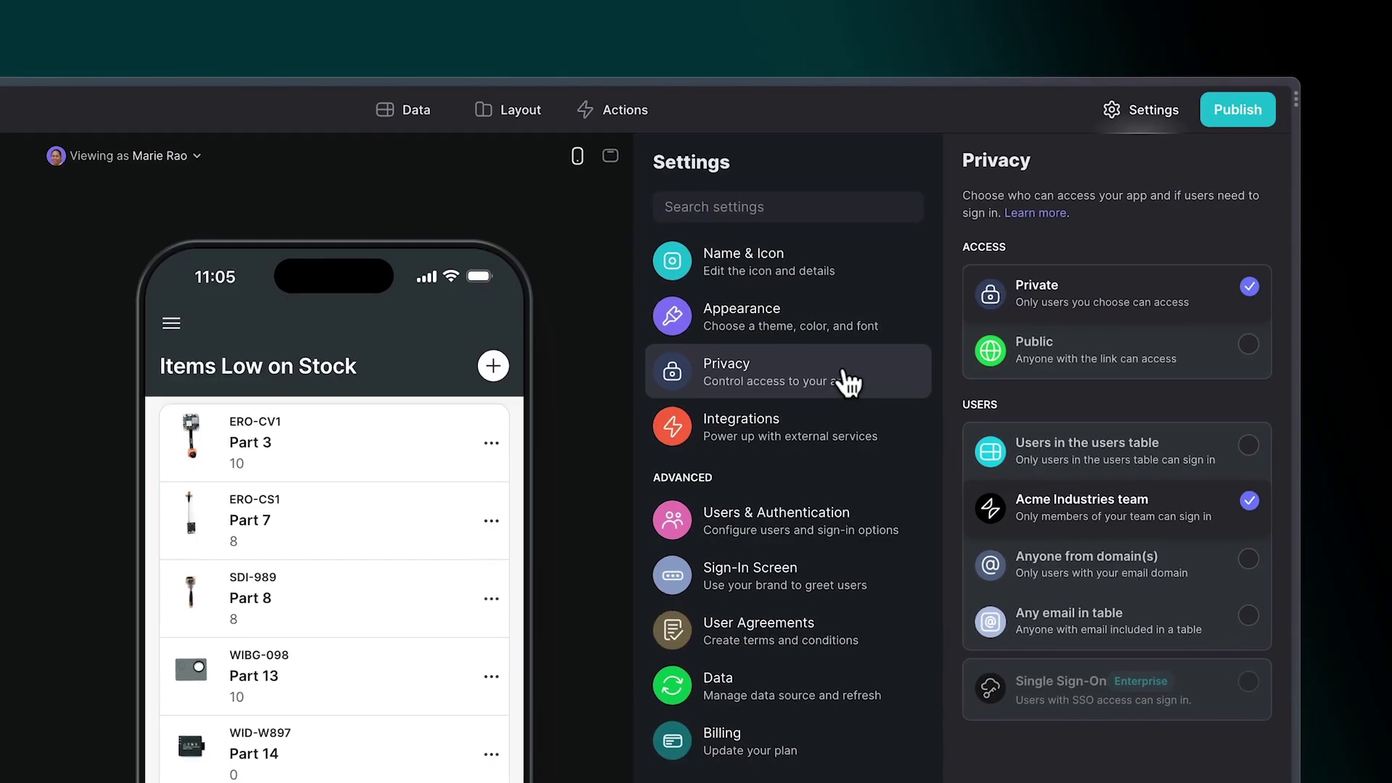
click(1050, 357)
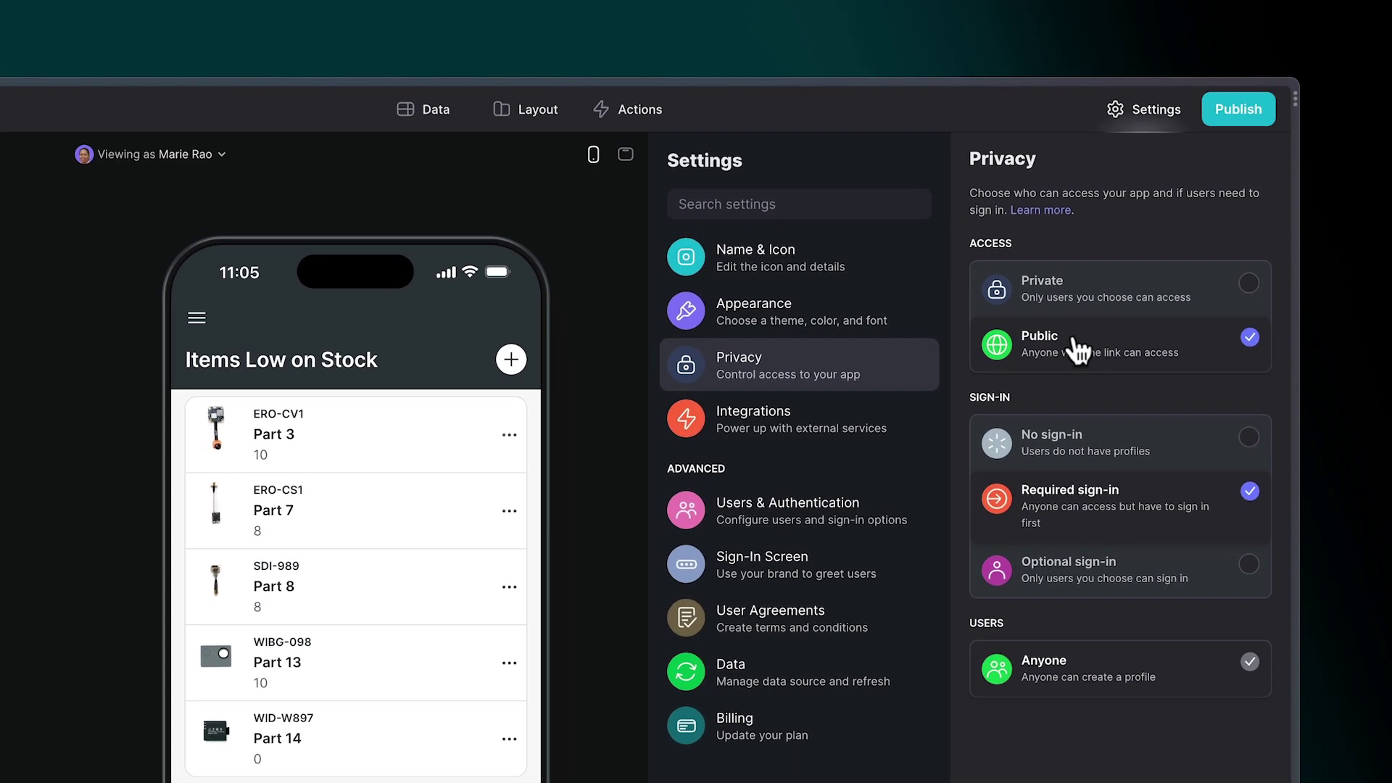
click(1103, 295)
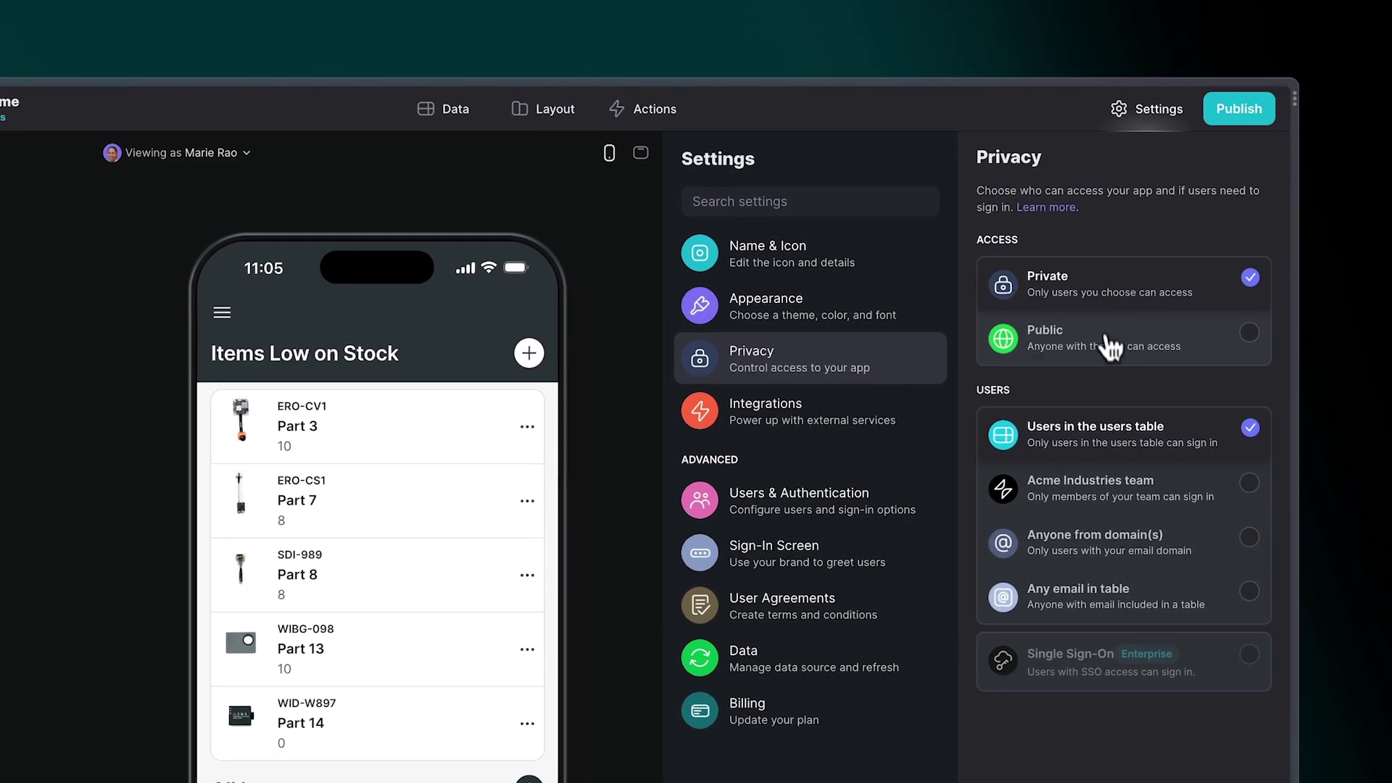